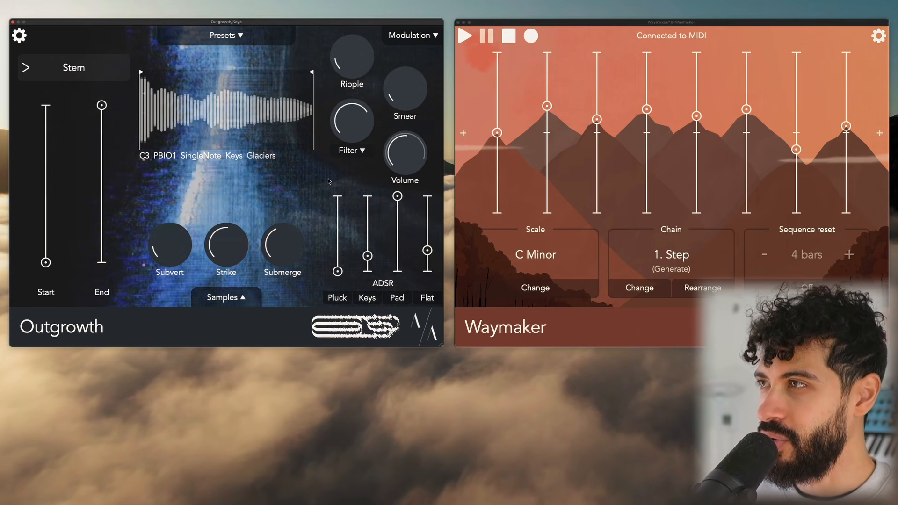
Open the Samples panel and compare the Pia_no C2 Ugly and Keys_Glaciers samples while toggling playback
{"action": "left_click", "coordinate": [223, 298]}
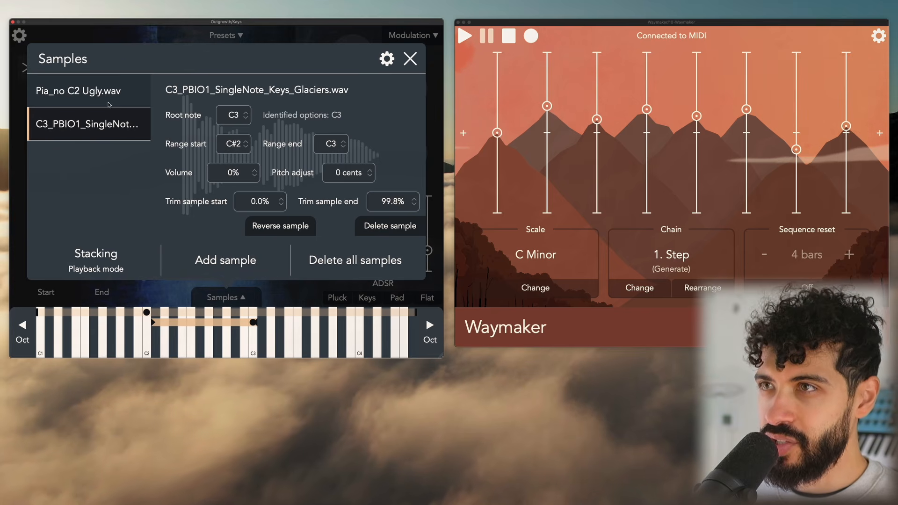
{"action": "left_click", "coordinate": [98, 99]}
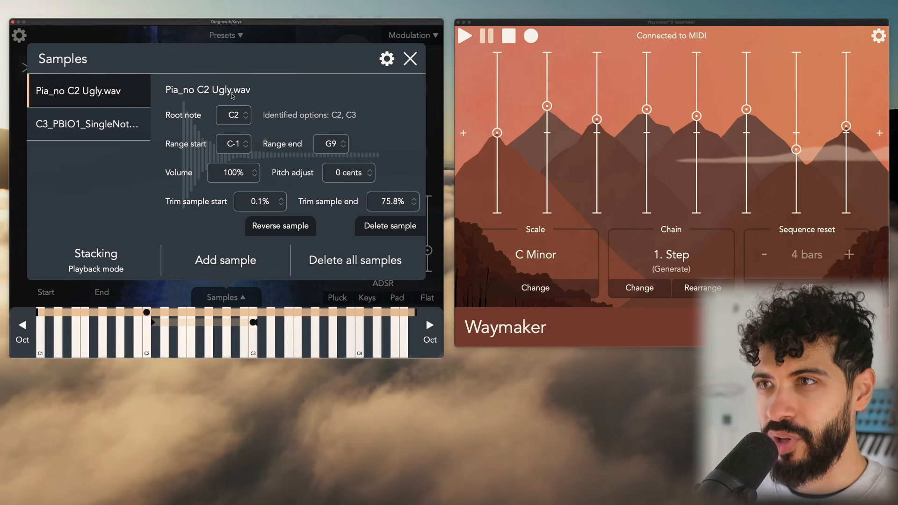
{"action": "left_click", "coordinate": [94, 136]}
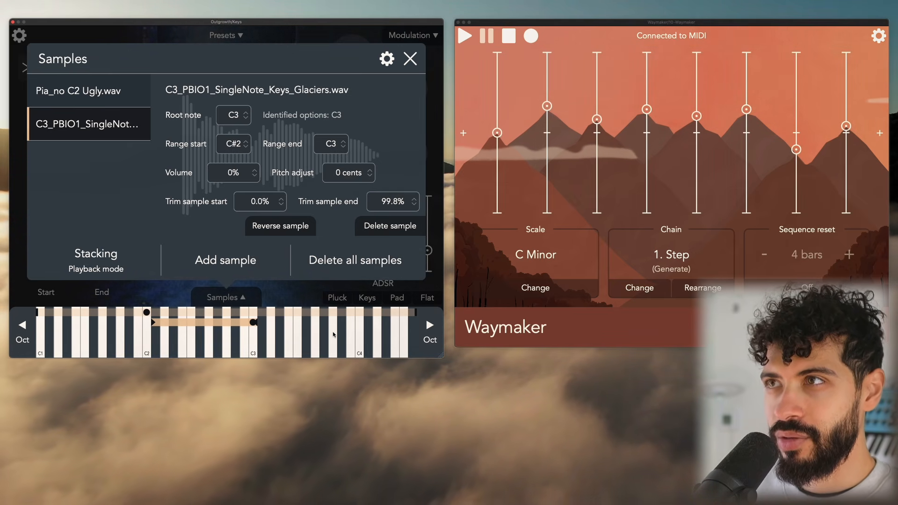
{"action": "key", "text": "space"}
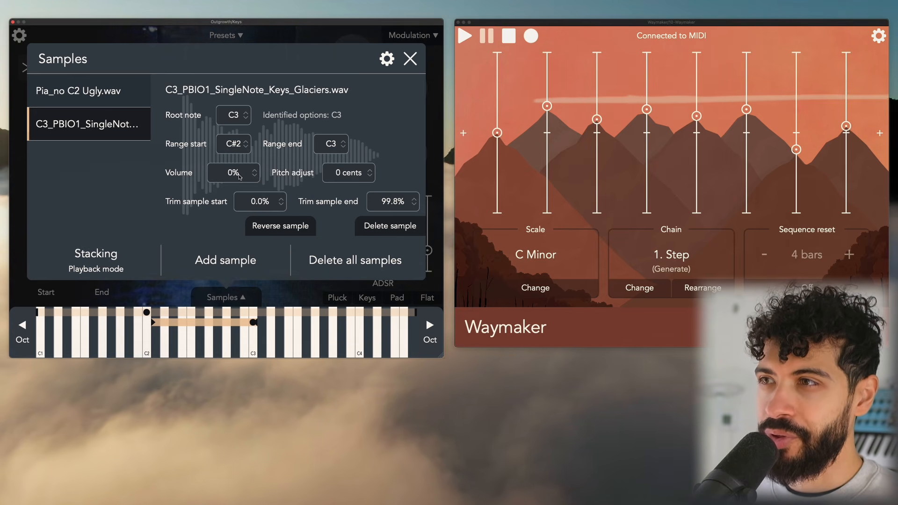
Raise the Keys_Glaciers sample's volume to 74%, toggling playback to audition it
{"action": "left_click_drag", "start_coordinate": [238, 174], "coordinate": [244, 144]}
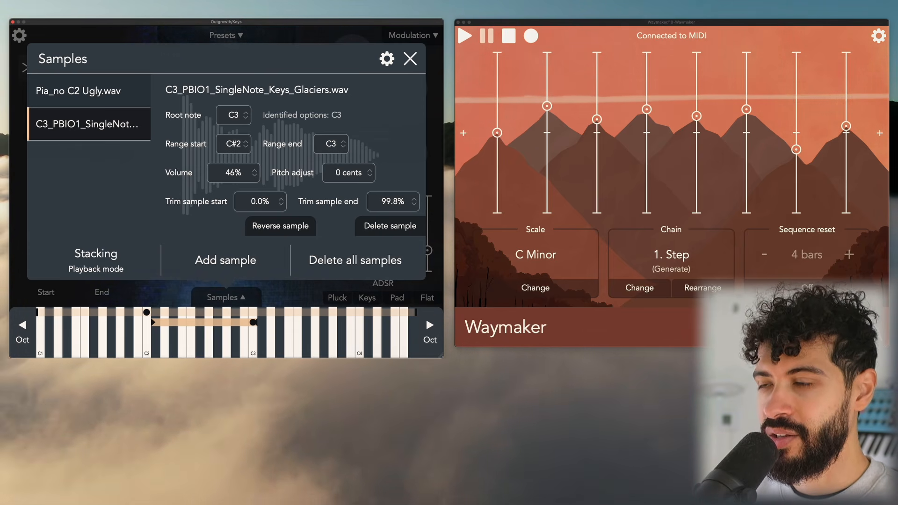
{"action": "key", "text": "space"}
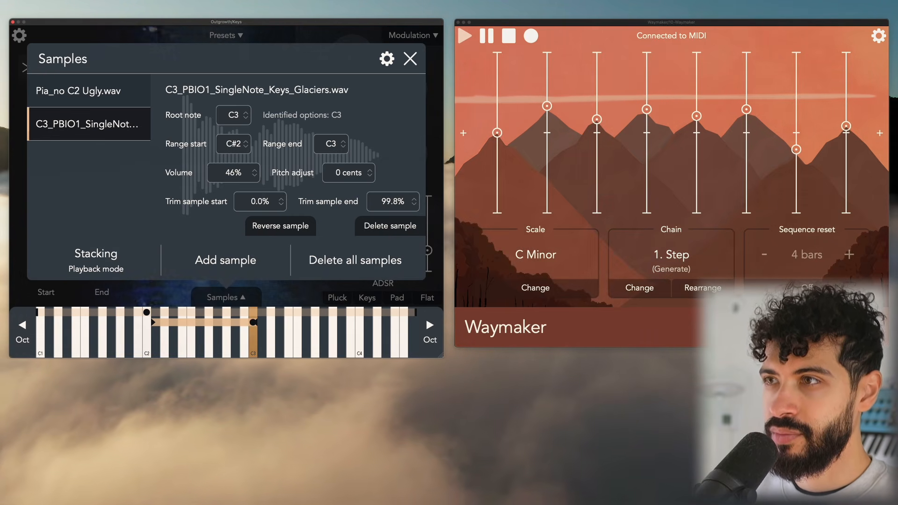
{"action": "left_click_drag", "start_coordinate": [231, 174], "coordinate": [228, 158]}
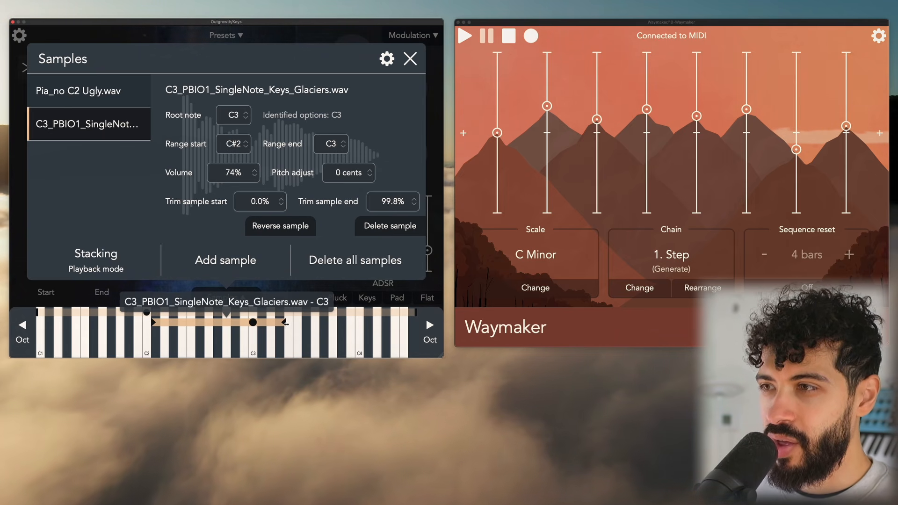
Narrow the Keys_Glaciers sample's key range to B2 through E3 on the keyboard and toggle playback
{"action": "left_click_drag", "start_coordinate": [274, 322], "coordinate": [290, 323]}
{"action": "left_click_drag", "start_coordinate": [153, 322], "coordinate": [241, 322]}
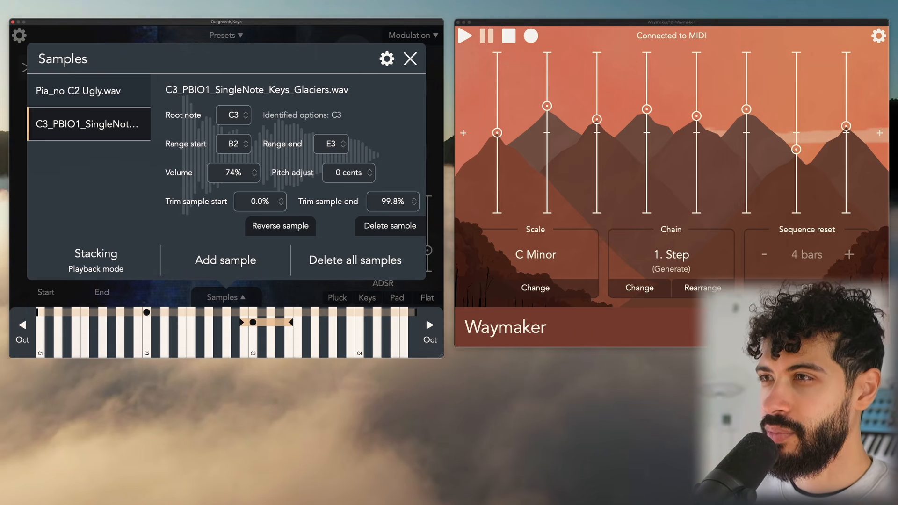
{"action": "key", "text": "space"}
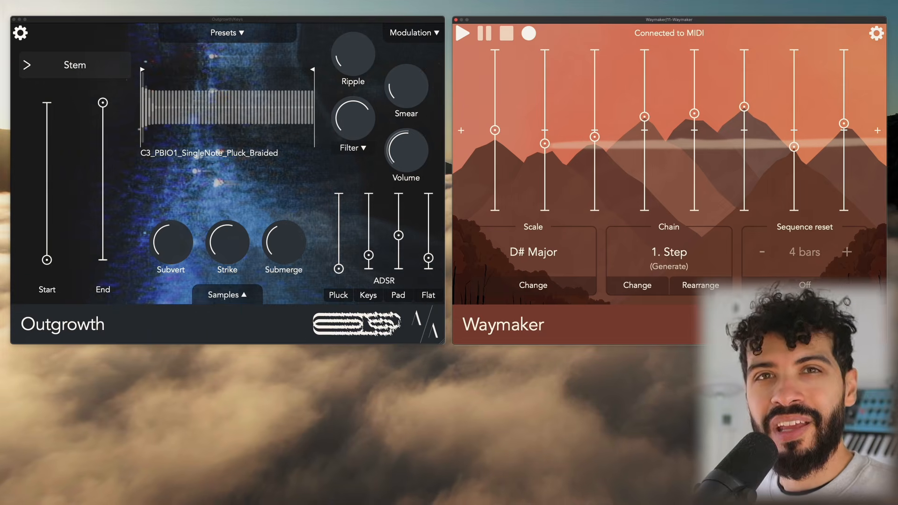
Open and close the Samples panel to review the preset's three round-robin samples
{"action": "mouse_move", "coordinate": [391, 102]}
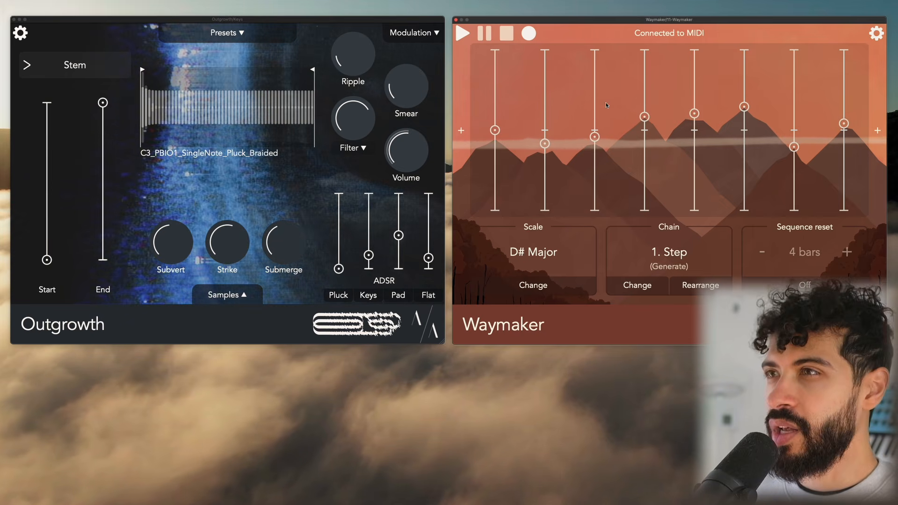
{"action": "left_click", "coordinate": [223, 296]}
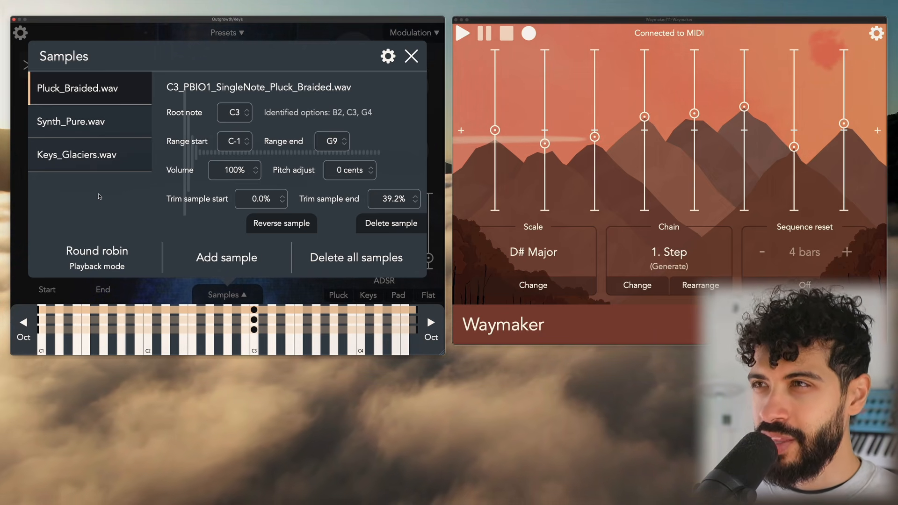
{"action": "left_click", "coordinate": [416, 58]}
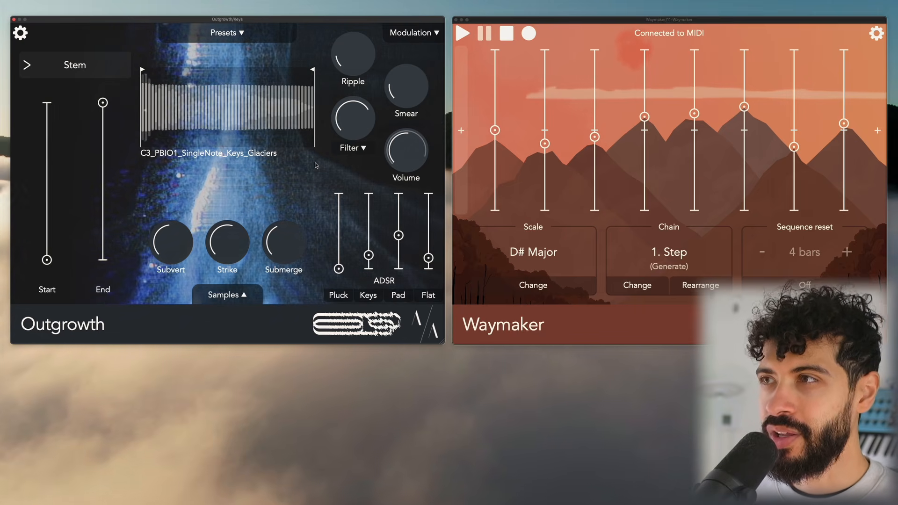
{"action": "mouse_move", "coordinate": [216, 228]}
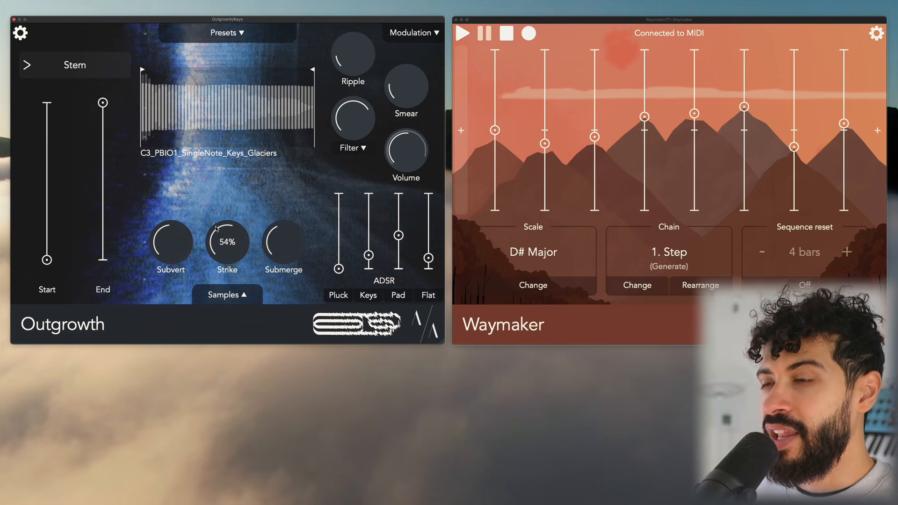
{"action": "left_click_drag", "start_coordinate": [182, 244], "coordinate": [179, 247]}
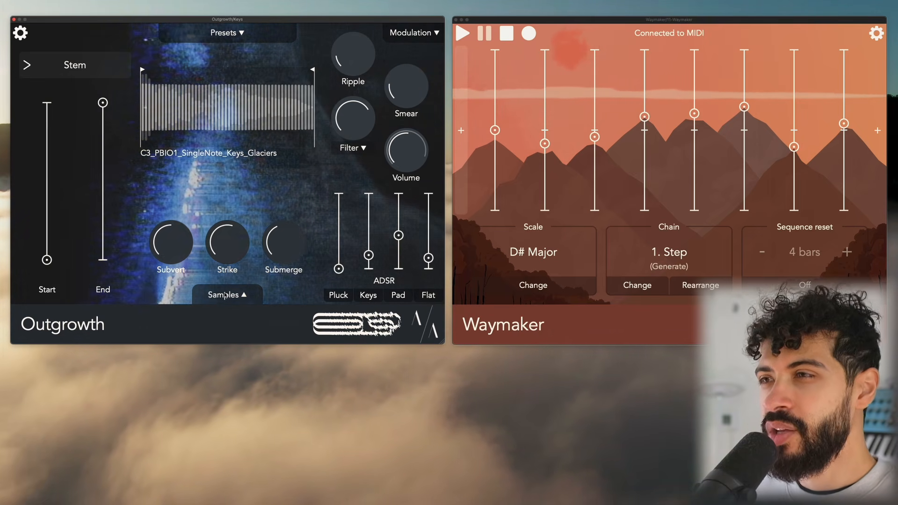
{"action": "mouse_move", "coordinate": [167, 247]}
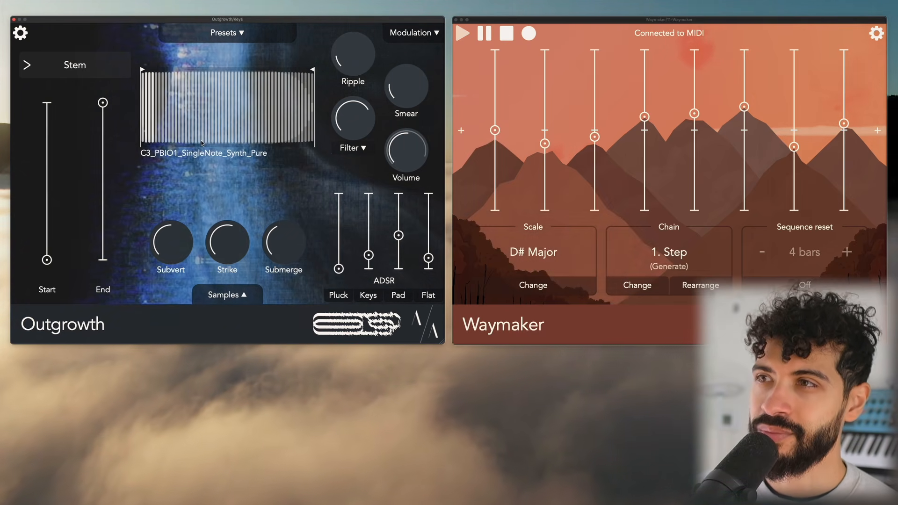
{"action": "mouse_move", "coordinate": [224, 262]}
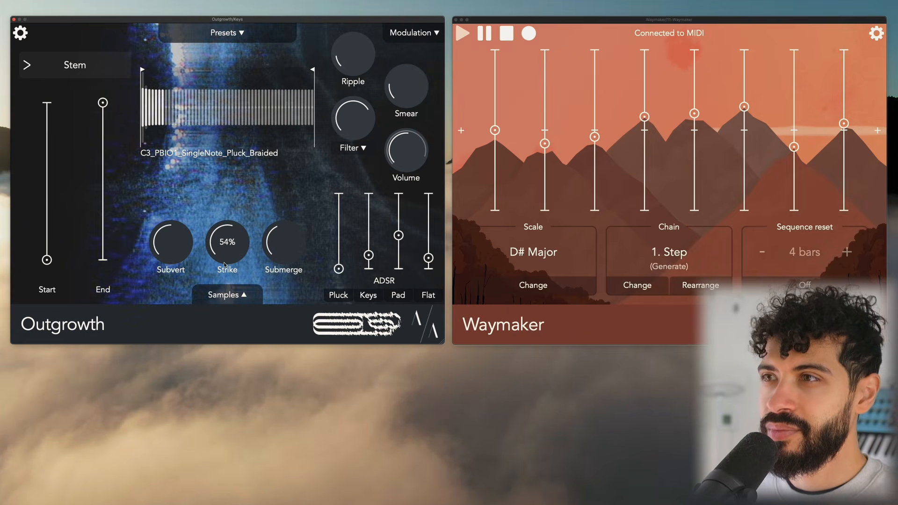
Inspect the Pluck_Braided, Synth_Pure and Keys_Glaciers samples one by one in the Samples panel
{"action": "left_click", "coordinate": [222, 295]}
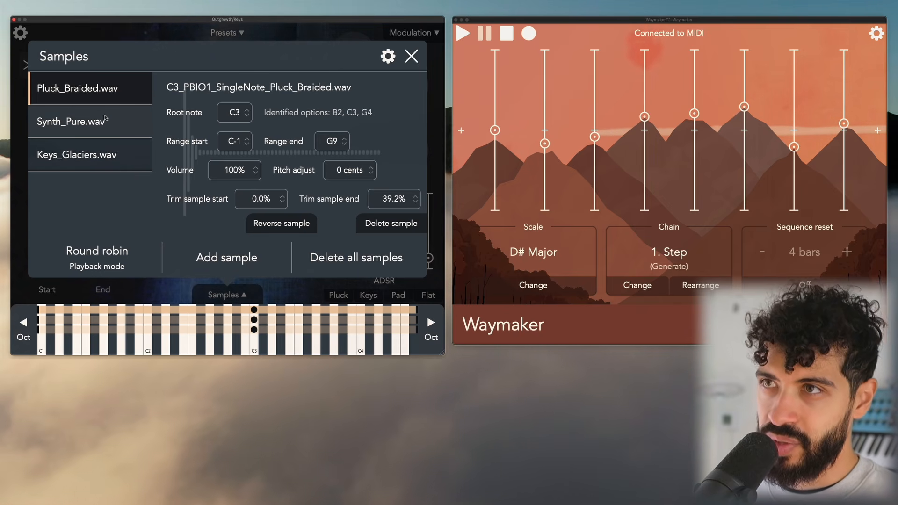
{"action": "left_click", "coordinate": [94, 123]}
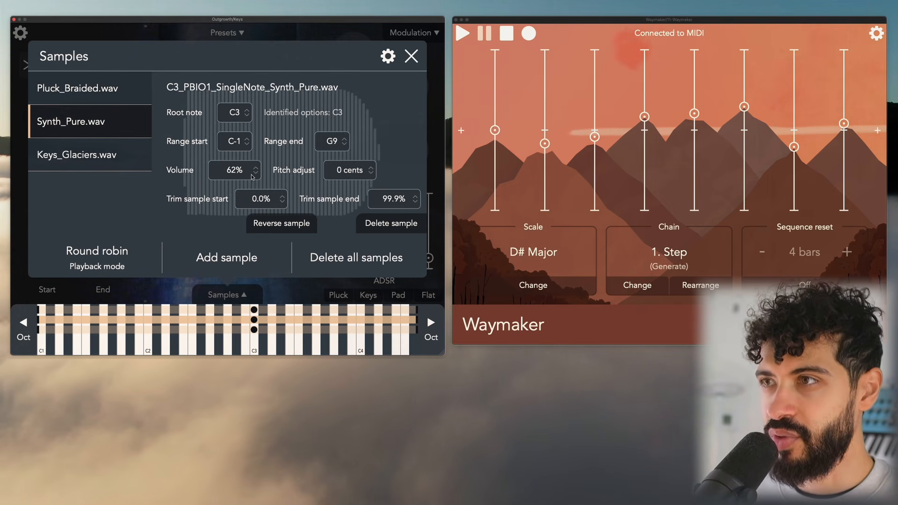
{"action": "left_click", "coordinate": [65, 162]}
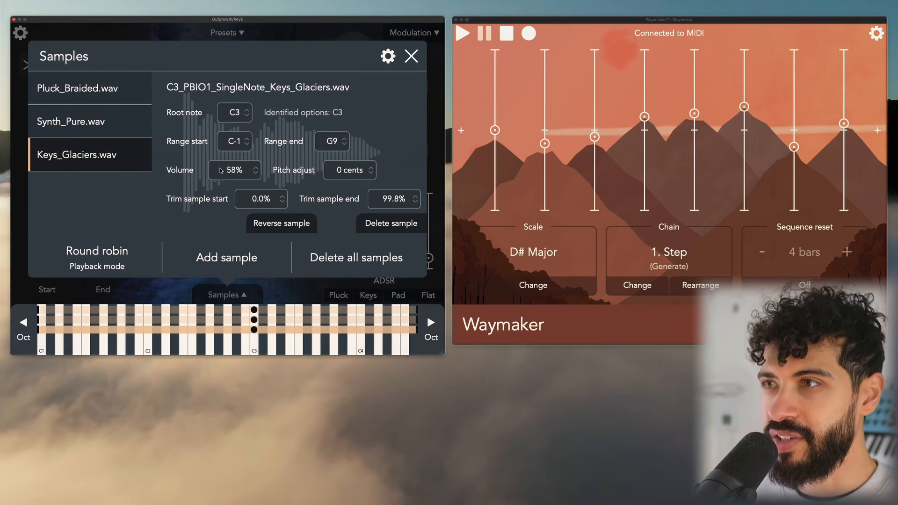
{"action": "left_click", "coordinate": [58, 119]}
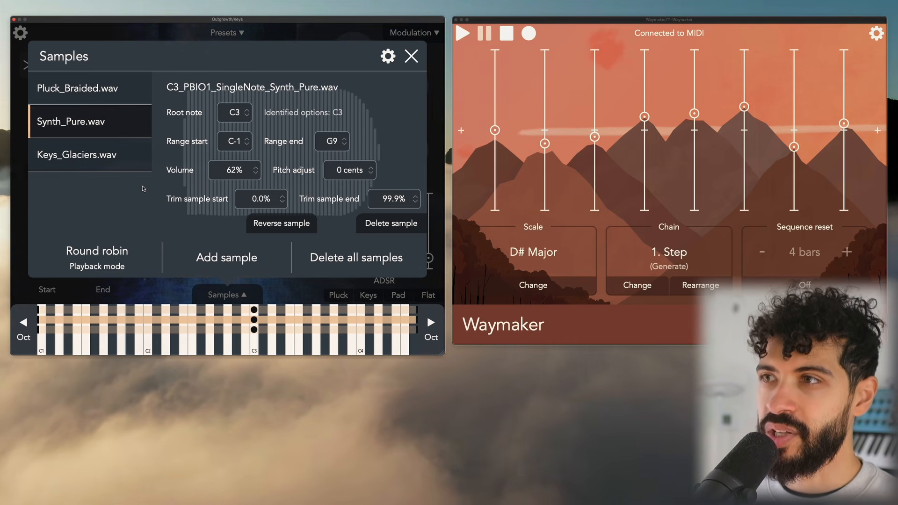
{"action": "left_click", "coordinate": [85, 164]}
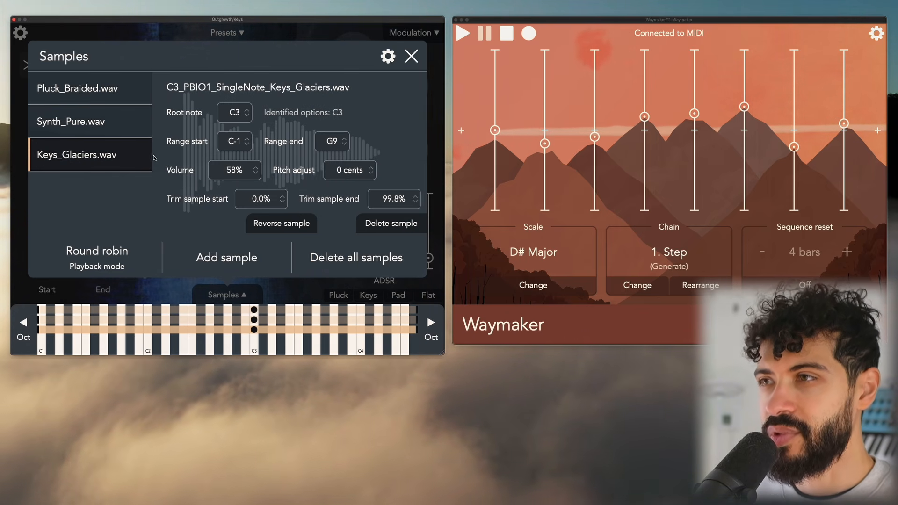
{"action": "left_click", "coordinate": [76, 88]}
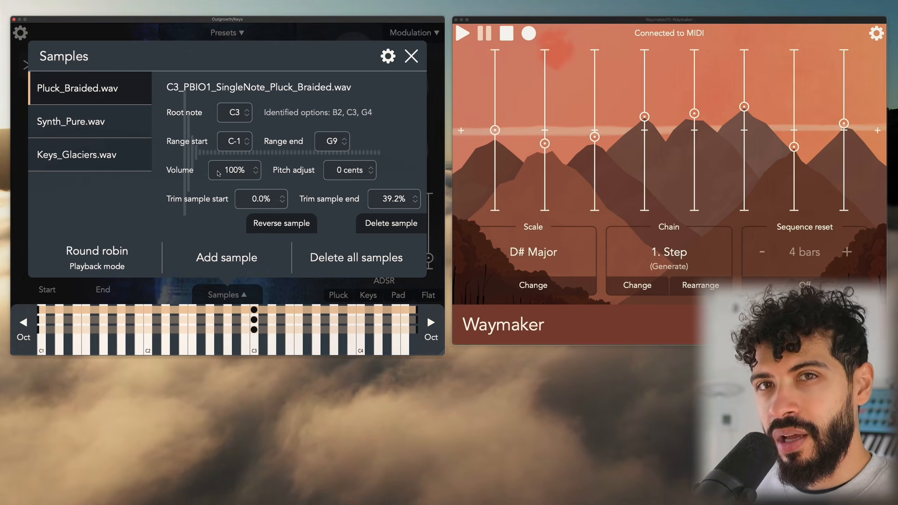
{"action": "left_click", "coordinate": [412, 56]}
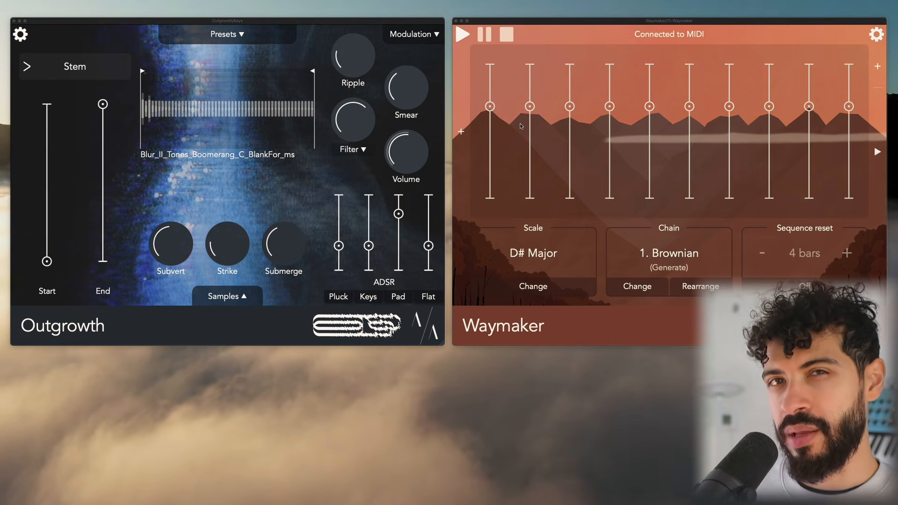
Page Waymaker to its Chord chain and review the preset's three samples in the Samples panel
{"action": "left_click", "coordinate": [879, 145]}
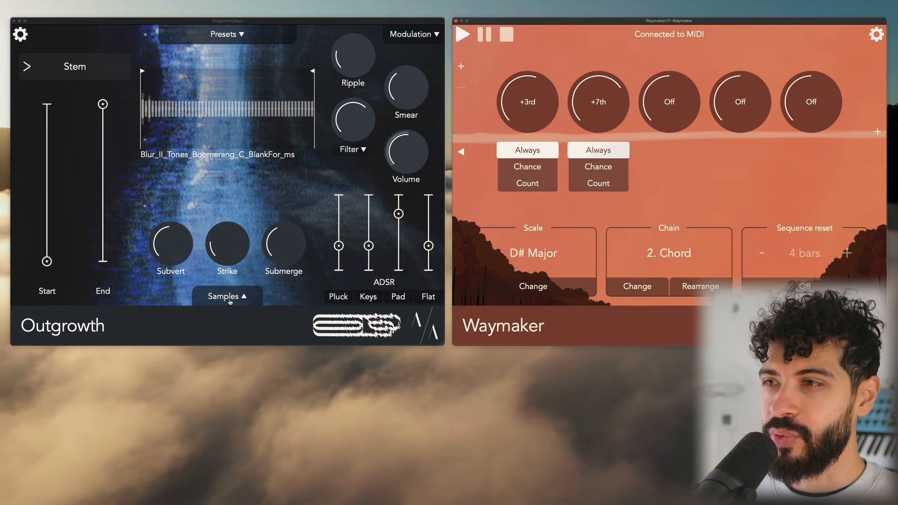
{"action": "left_click", "coordinate": [245, 295]}
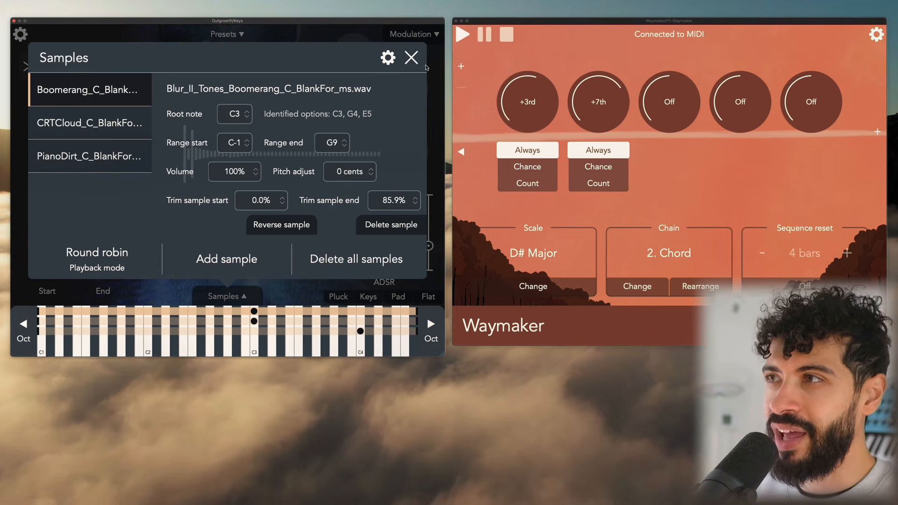
{"action": "left_click", "coordinate": [416, 60]}
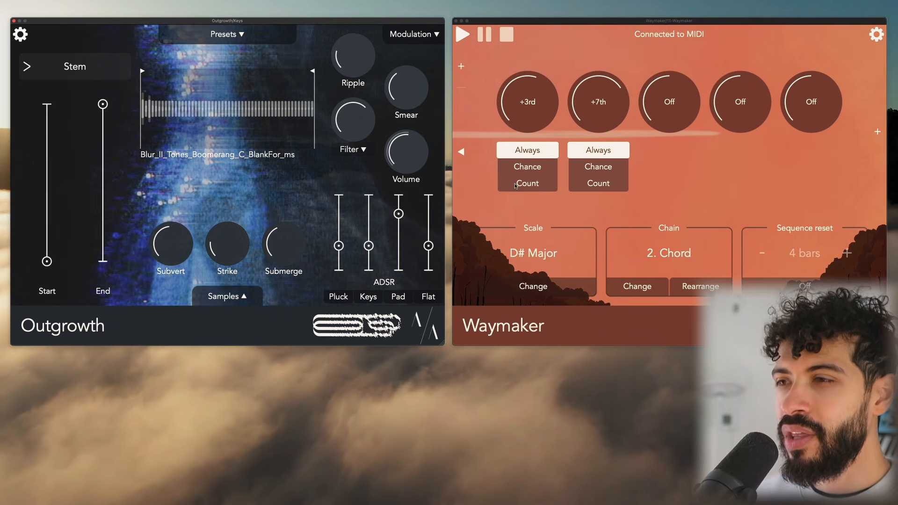
{"action": "left_click", "coordinate": [223, 295]}
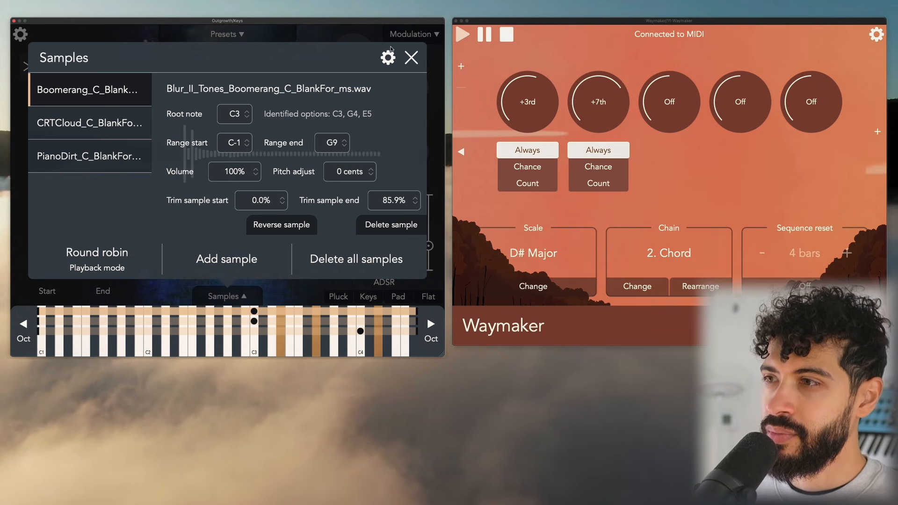
{"action": "left_click", "coordinate": [412, 57]}
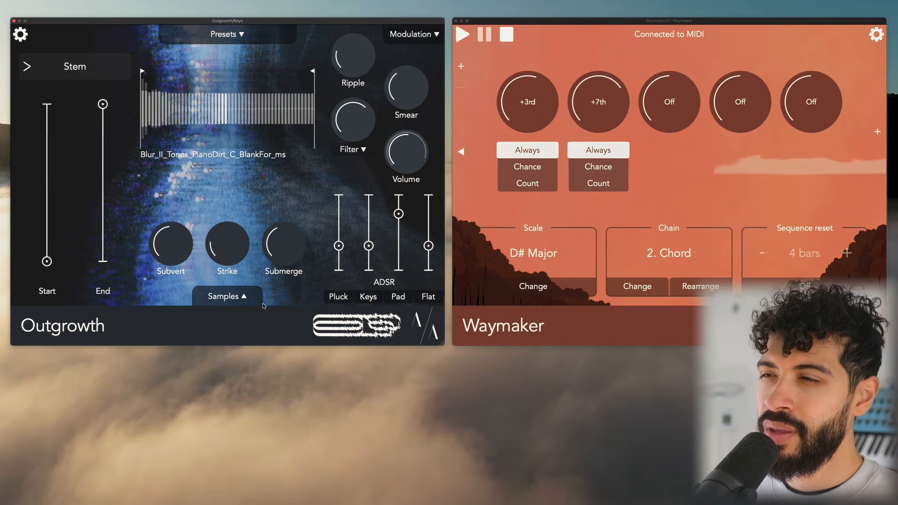
Open the Samples panel and set the CRTCloud sample's volume to 0%
{"action": "left_click", "coordinate": [236, 300]}
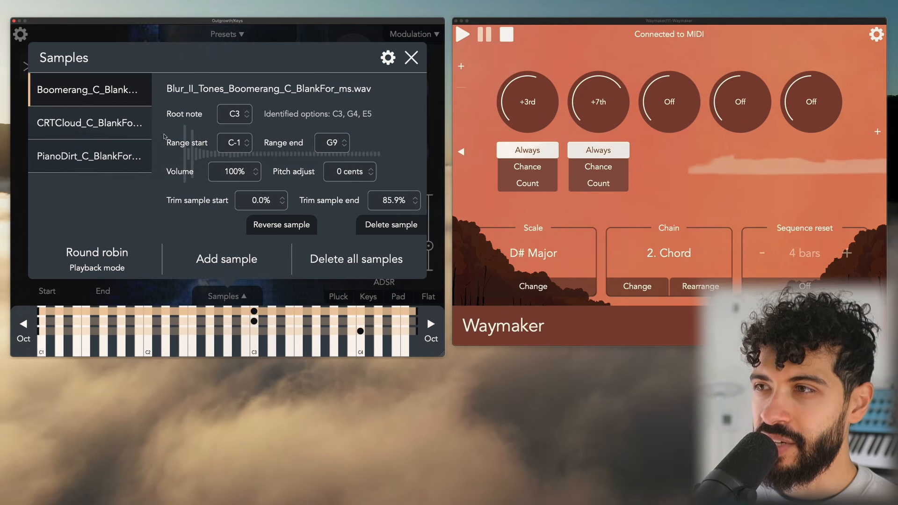
{"action": "left_click_drag", "start_coordinate": [240, 172], "coordinate": [240, 320]}
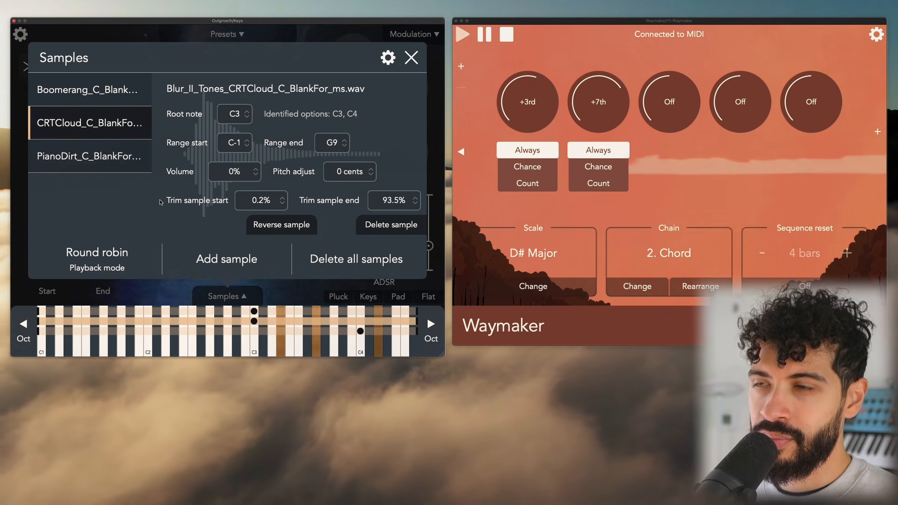
Compare the Boomerang, CRTCloud and PianoDirt samples' settings by selecting each in turn
{"action": "left_click", "coordinate": [117, 158]}
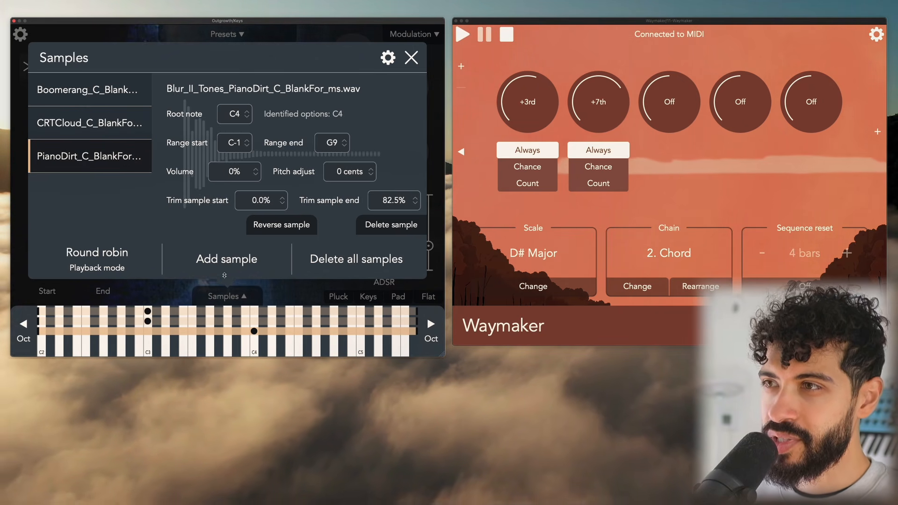
{"action": "left_click", "coordinate": [66, 121]}
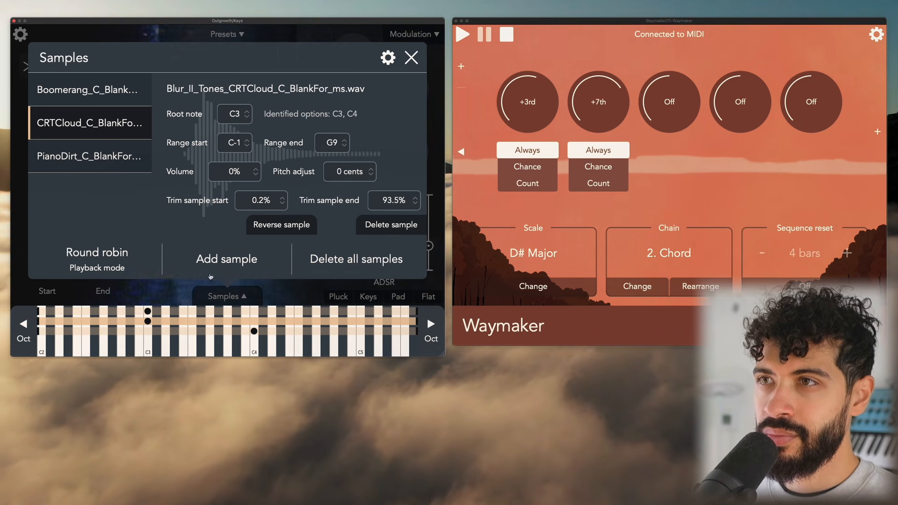
{"action": "left_click", "coordinate": [89, 90]}
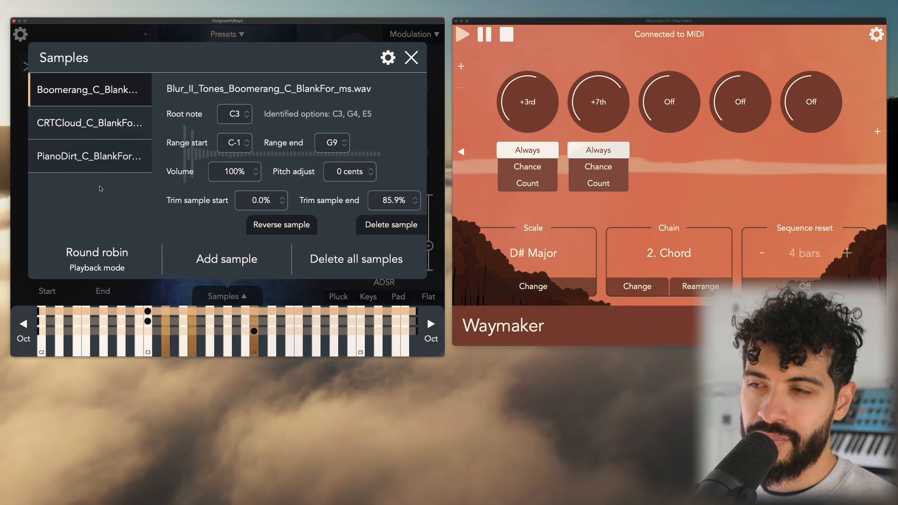
{"action": "left_click", "coordinate": [102, 122]}
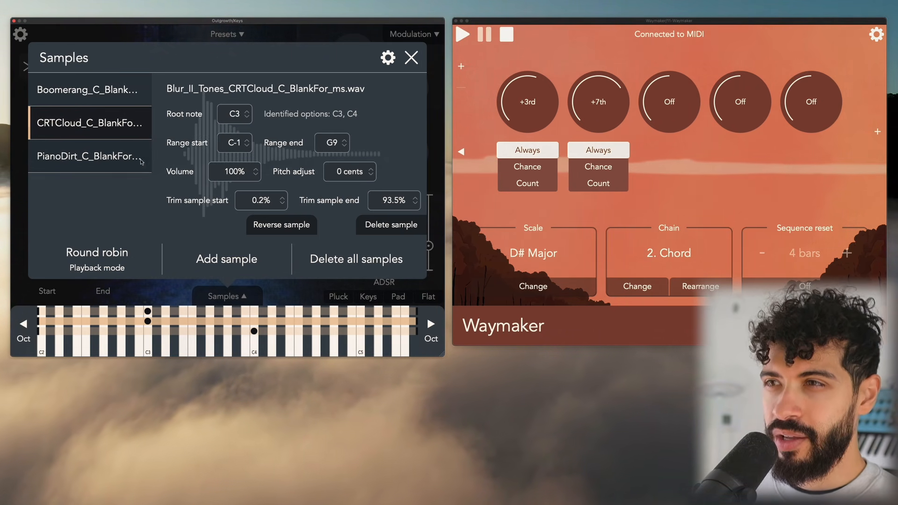
{"action": "left_click", "coordinate": [140, 159]}
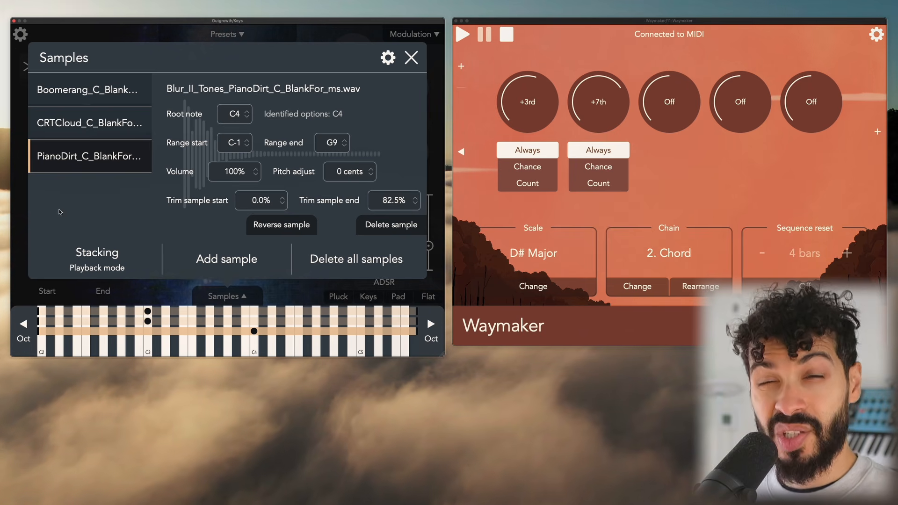
Cycle the sampler's playback mode through Scanning to Round robin
{"action": "left_click", "coordinate": [112, 257]}
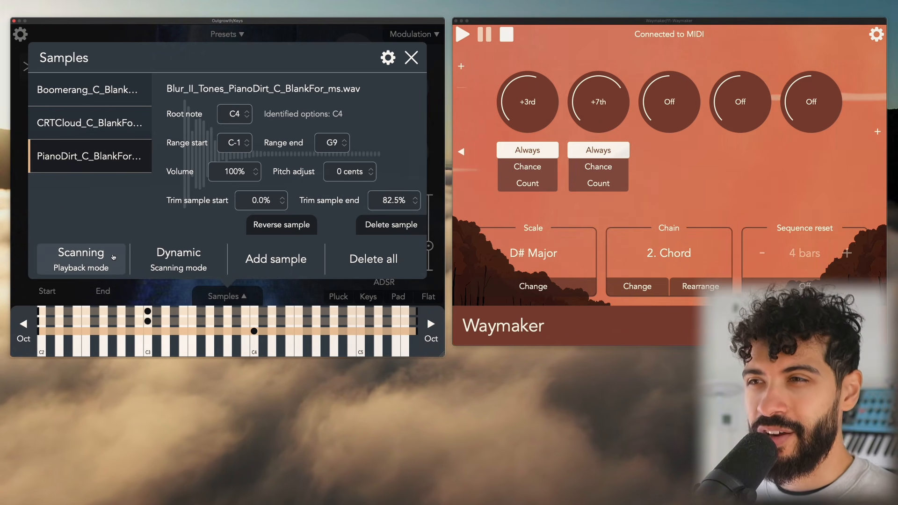
{"action": "left_click", "coordinate": [112, 256]}
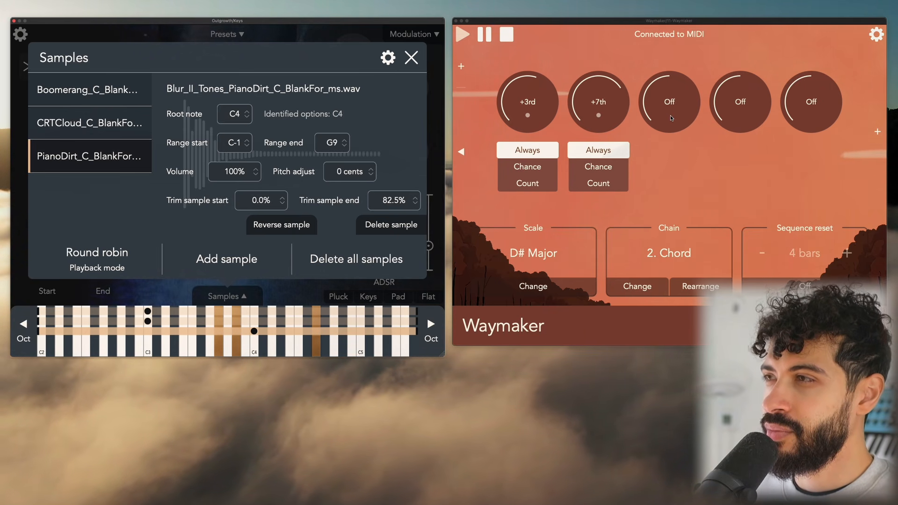
Turn Waymaker's third chord-interval knob up to +9th
{"action": "left_click_drag", "start_coordinate": [670, 115], "coordinate": [675, 75]}
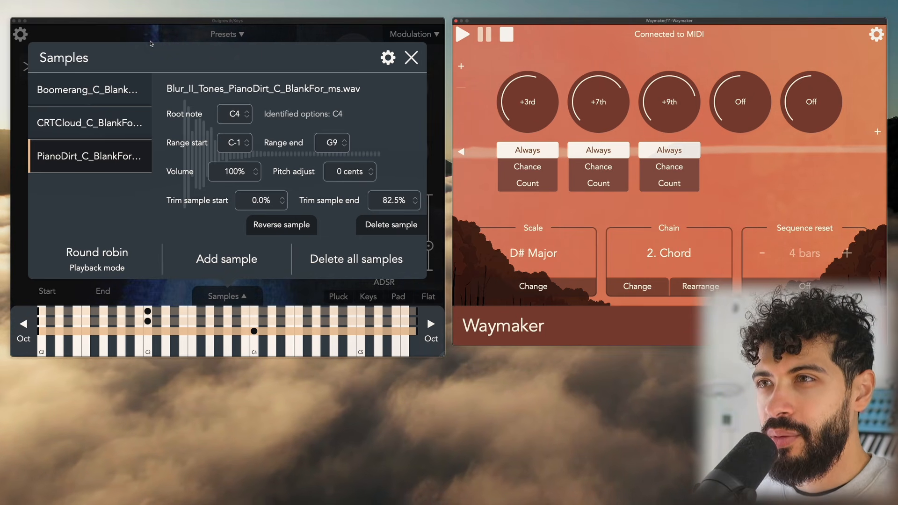
Review the Boomerang and CRTCloud samples' settings, then close the Samples panel
{"action": "left_click", "coordinate": [90, 85]}
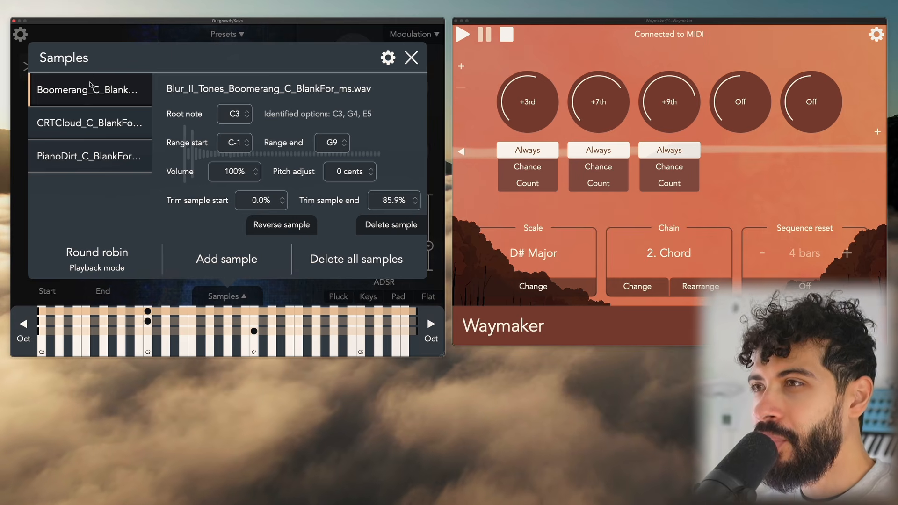
{"action": "left_click", "coordinate": [109, 127]}
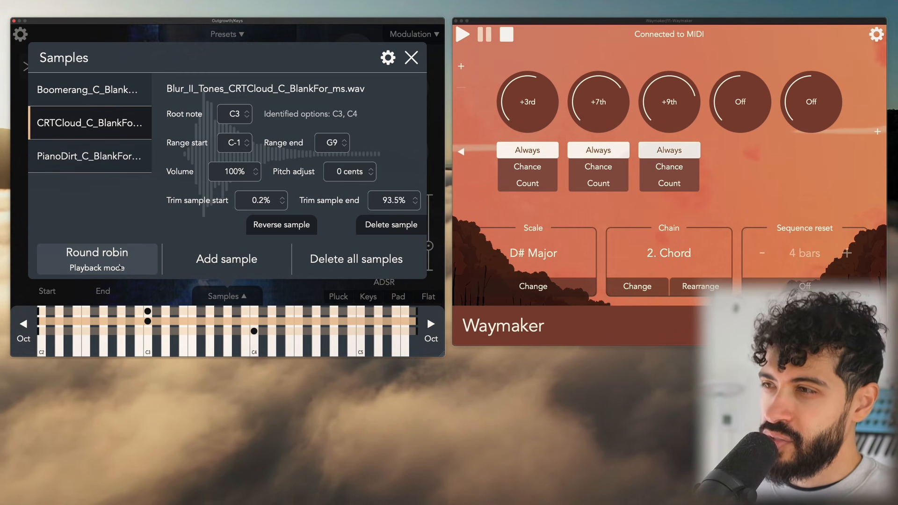
{"action": "left_click", "coordinate": [410, 57]}
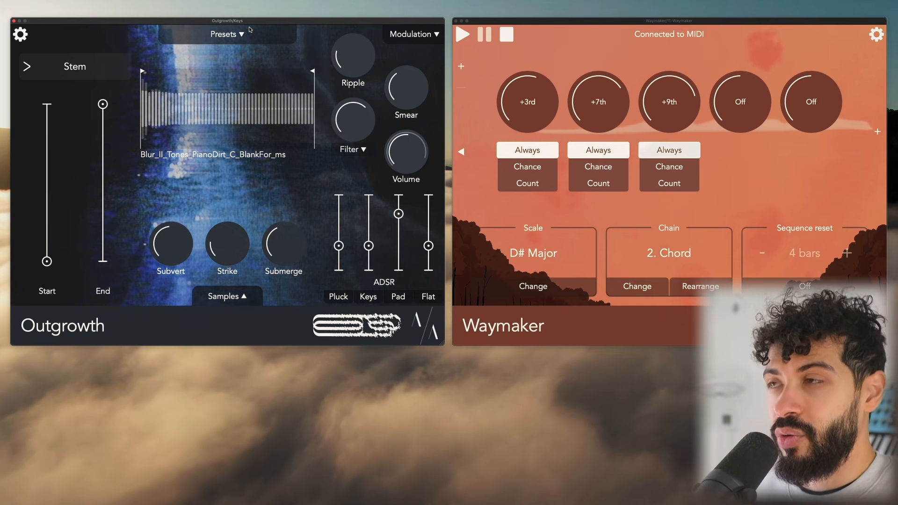
{"action": "left_click", "coordinate": [629, 25]}
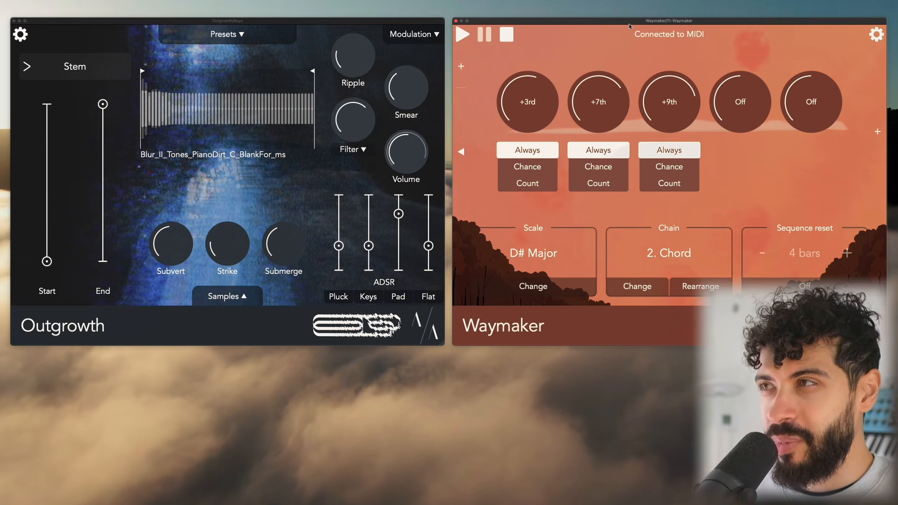